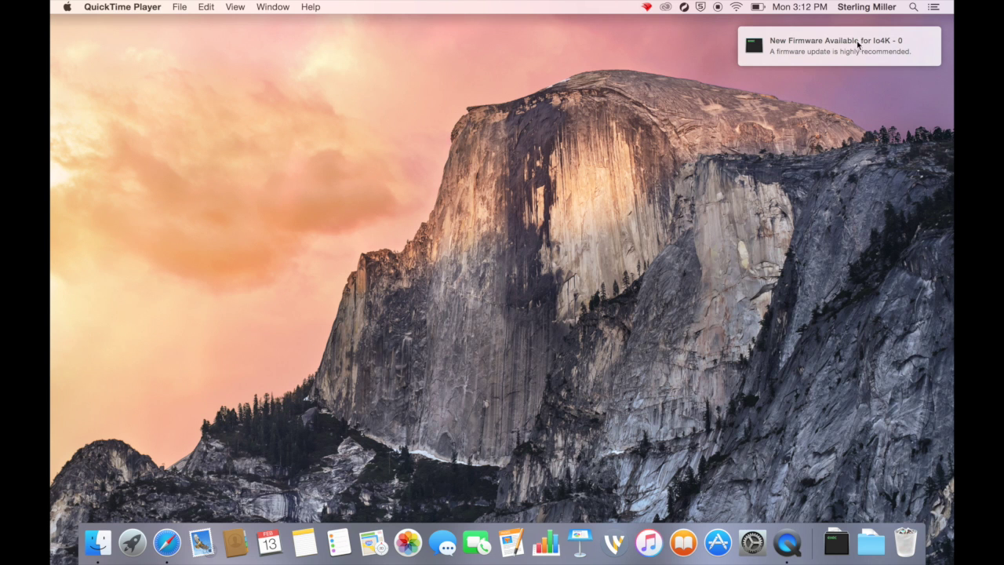
- Check the Io4K firmware information in the AJA control panel, then close the panel
{"action": "left_click", "coordinate": [828, 52]}
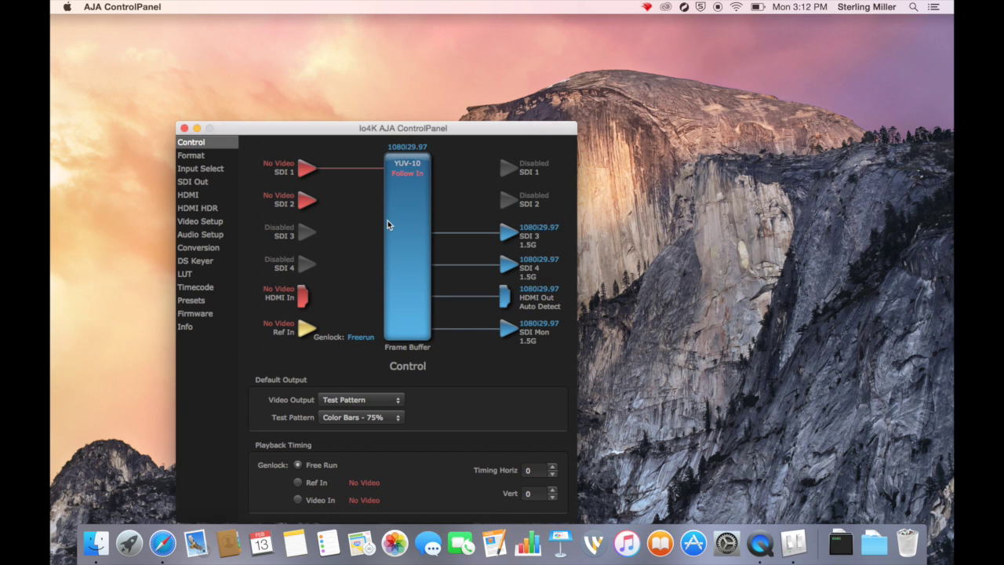
{"action": "left_click", "coordinate": [206, 314]}
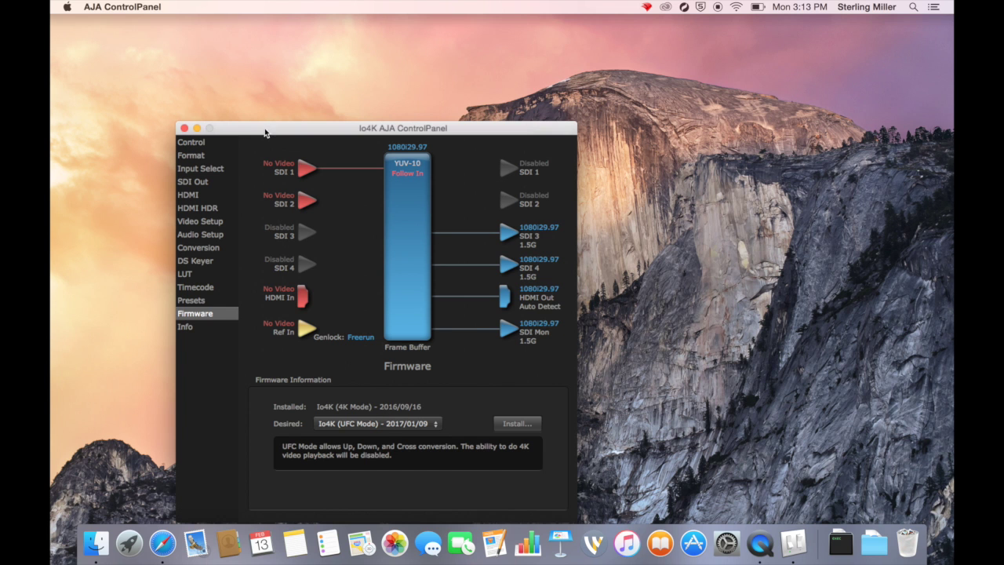
{"action": "left_click", "coordinate": [182, 127]}
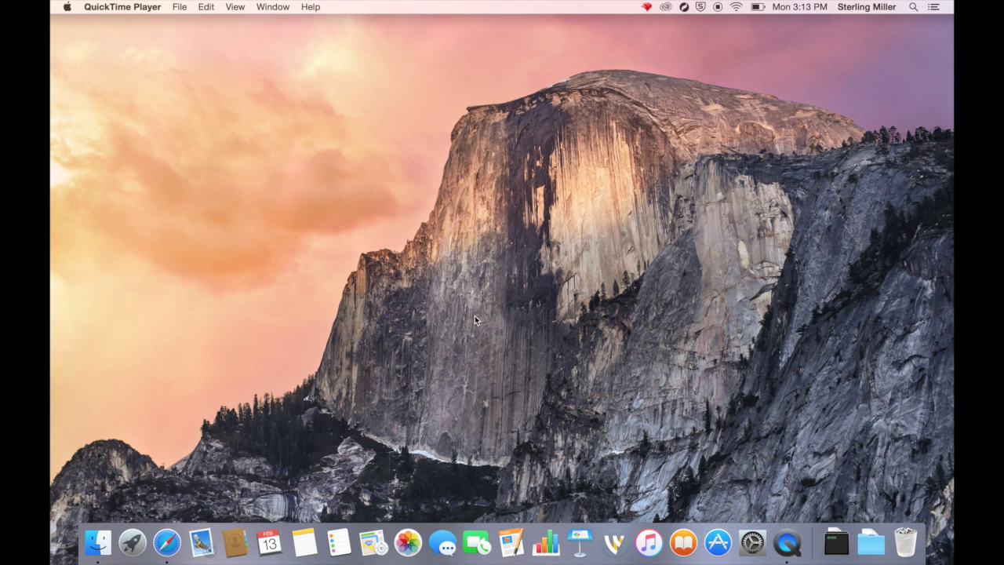
- Launch Wirecast, open a blank document, and browse layer 1's sources without adding any
{"action": "left_click", "coordinate": [620, 550]}
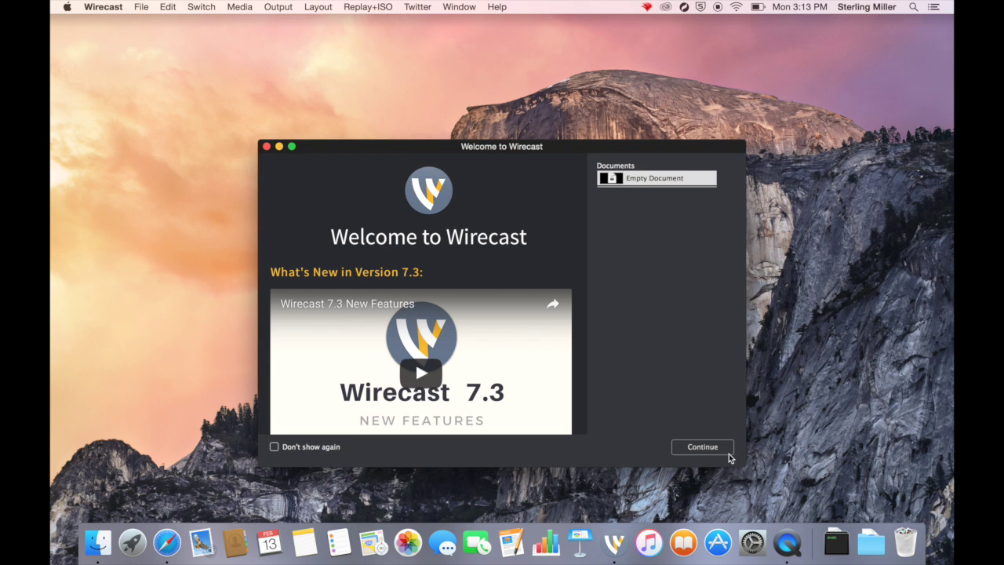
{"action": "left_click", "coordinate": [716, 452]}
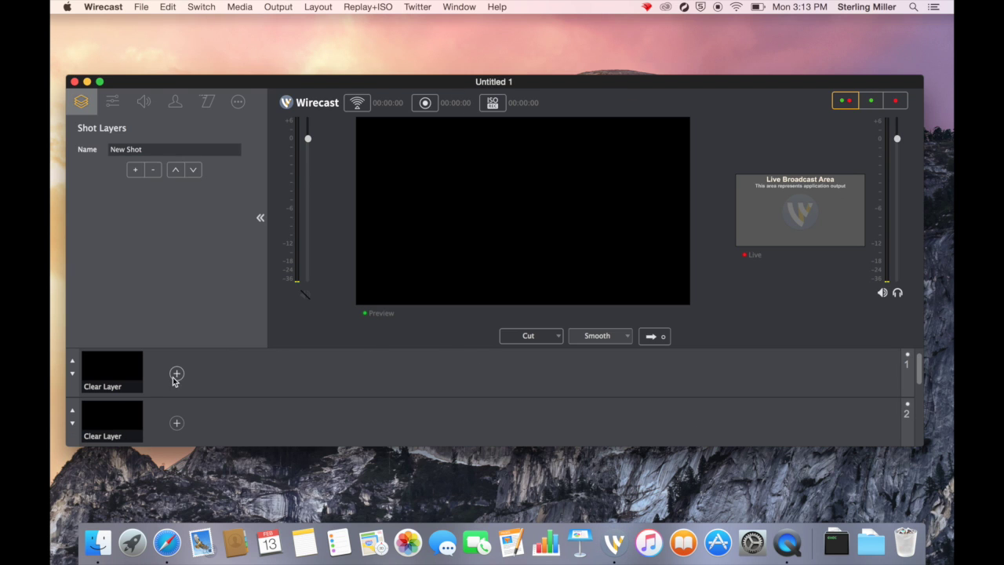
{"action": "left_click", "coordinate": [177, 375]}
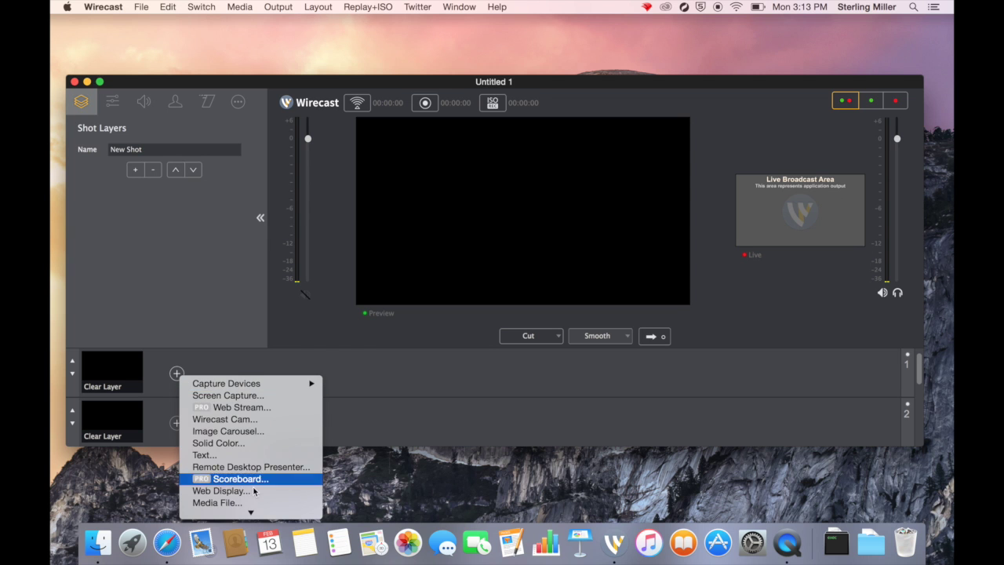
{"action": "mouse_move", "coordinate": [251, 512]}
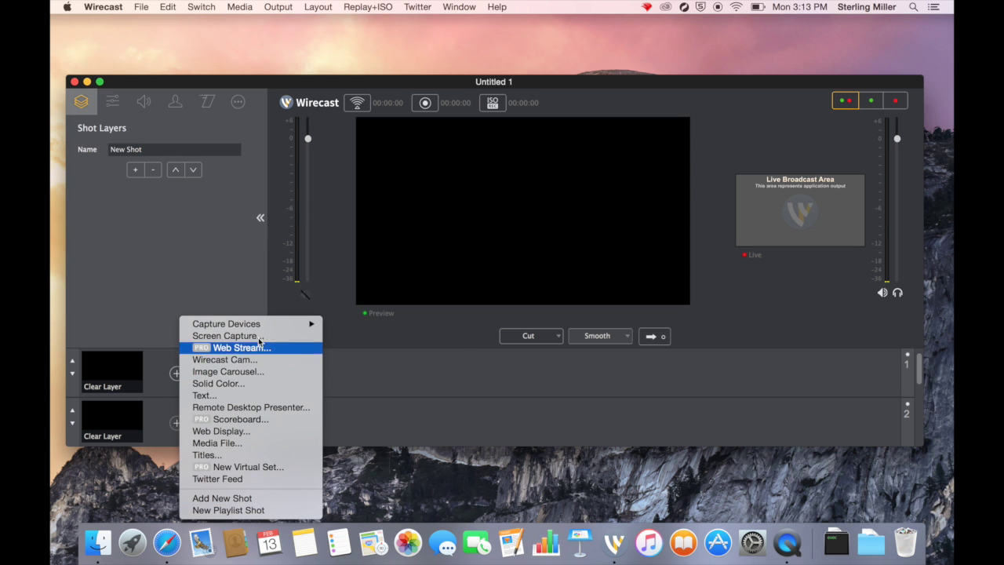
{"action": "mouse_move", "coordinate": [260, 328]}
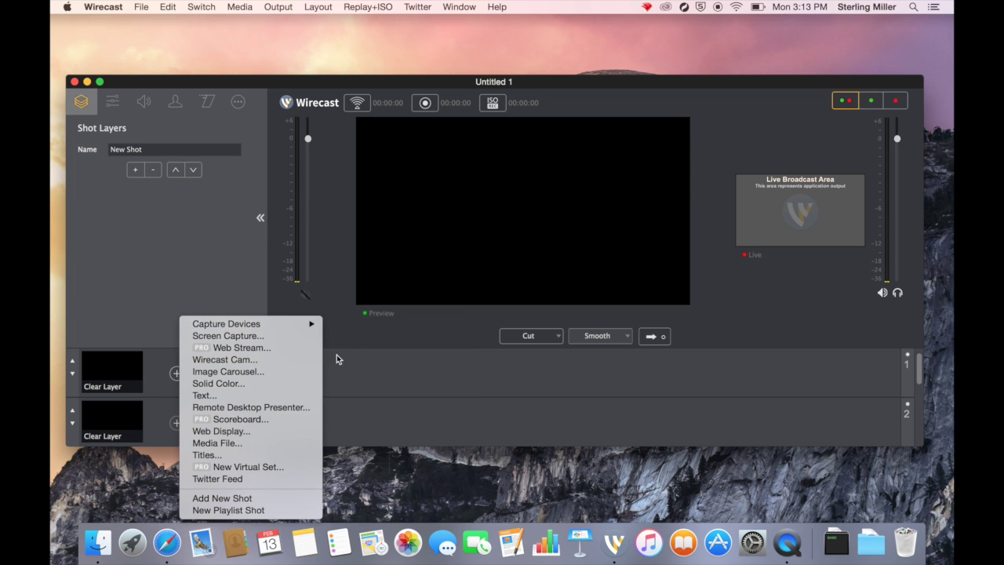
{"action": "mouse_move", "coordinate": [319, 328]}
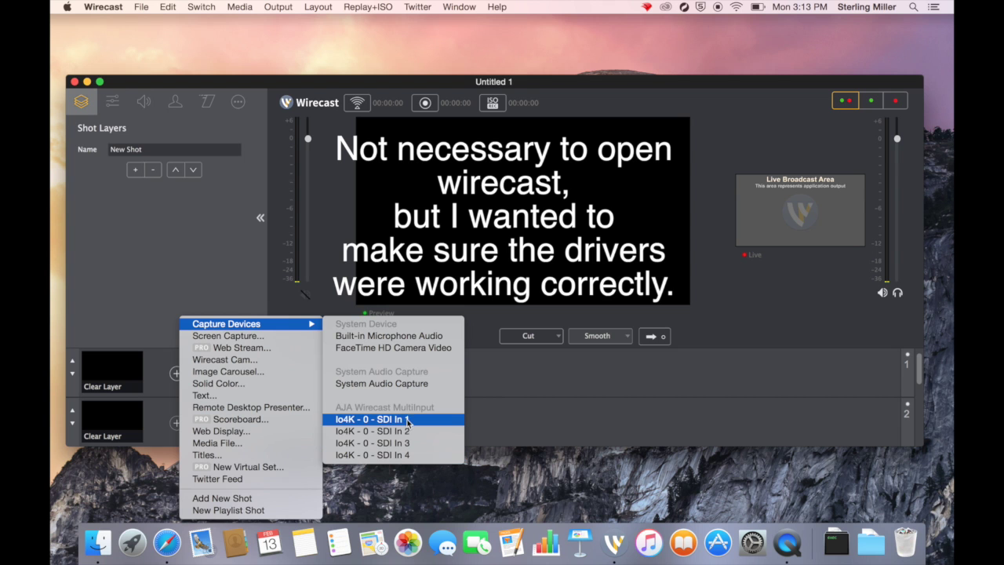
{"action": "left_click", "coordinate": [536, 397]}
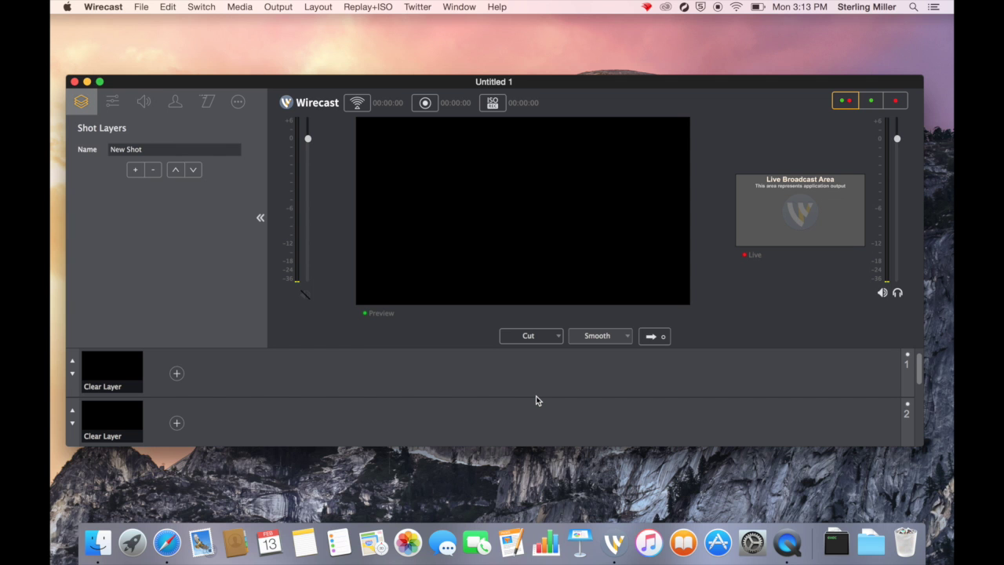
- Close the document without saving and quit Wirecast
{"action": "key", "text": "super+w"}
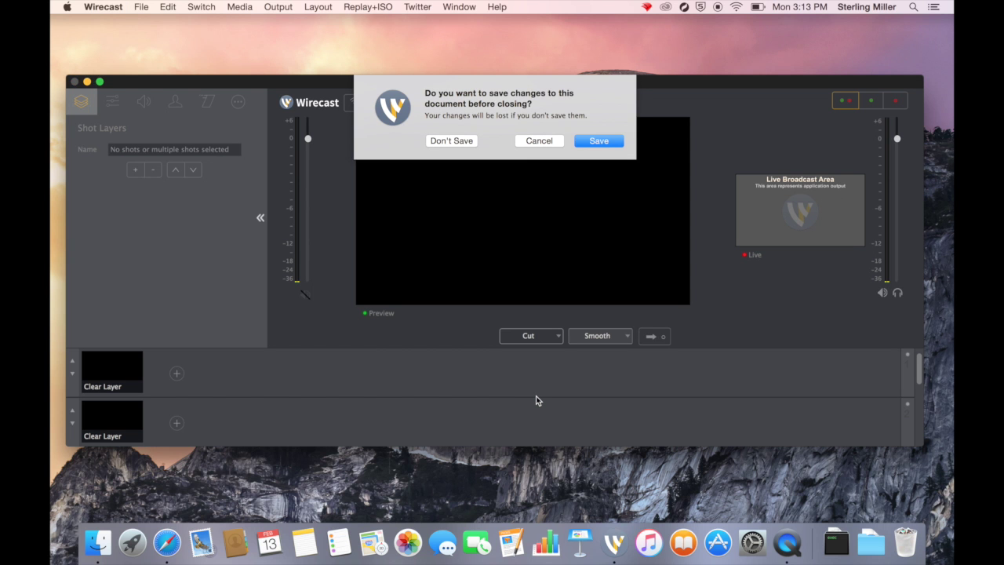
{"action": "left_click", "coordinate": [453, 142]}
{"action": "key", "text": "super+q"}
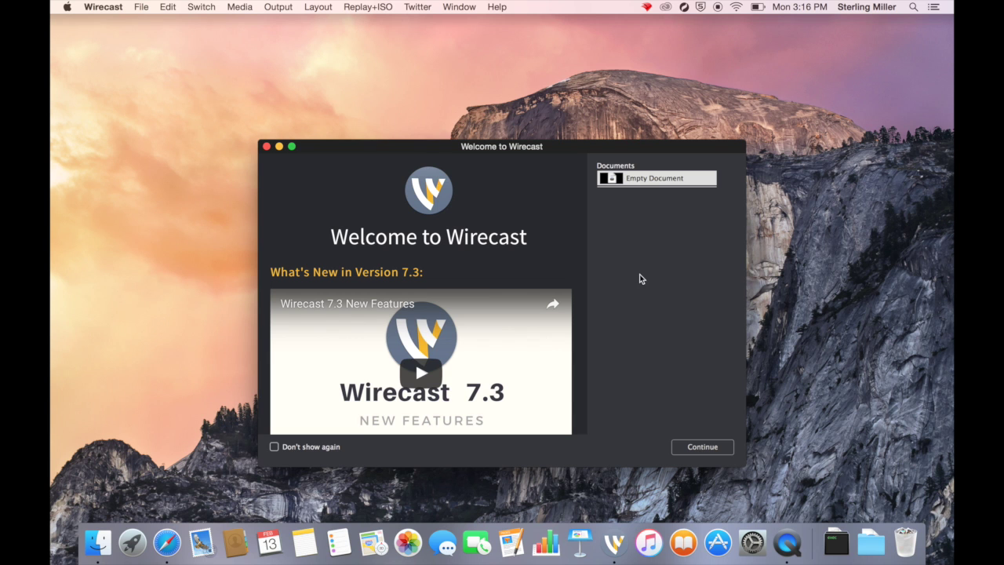
- Open a blank document, maximize its window and hide the side panel
{"action": "left_click", "coordinate": [700, 447]}
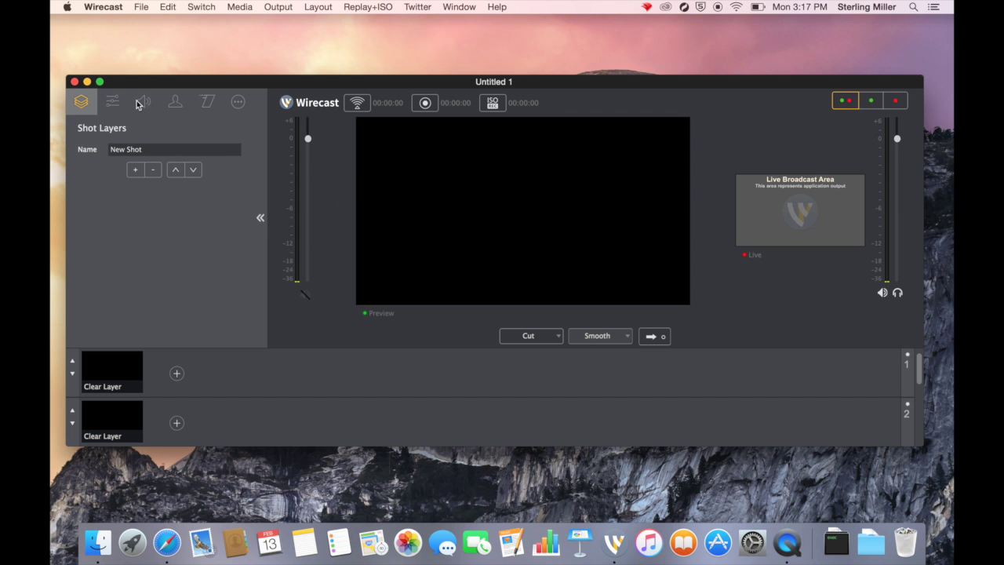
{"action": "left_click", "coordinate": [100, 81]}
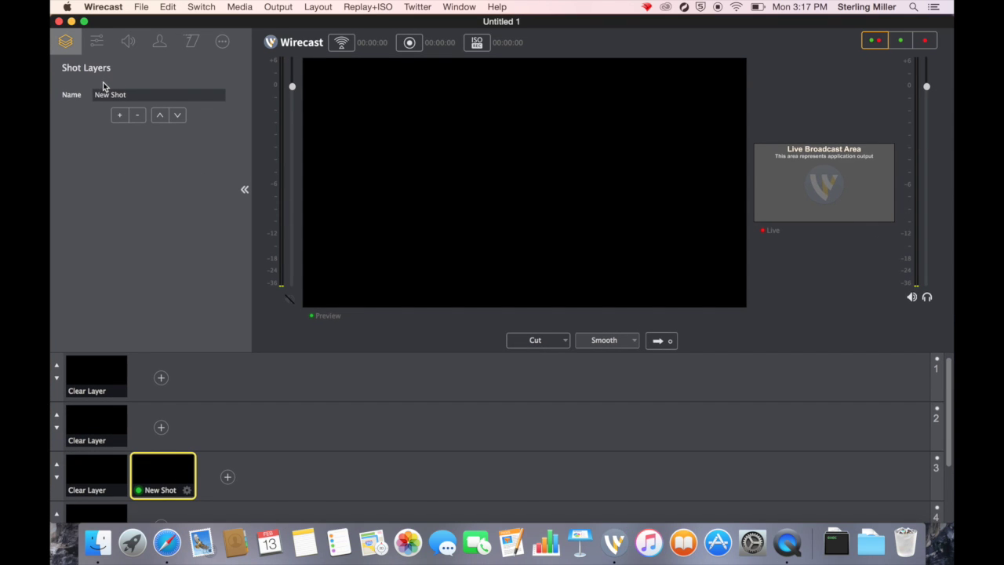
{"action": "left_click", "coordinate": [245, 190]}
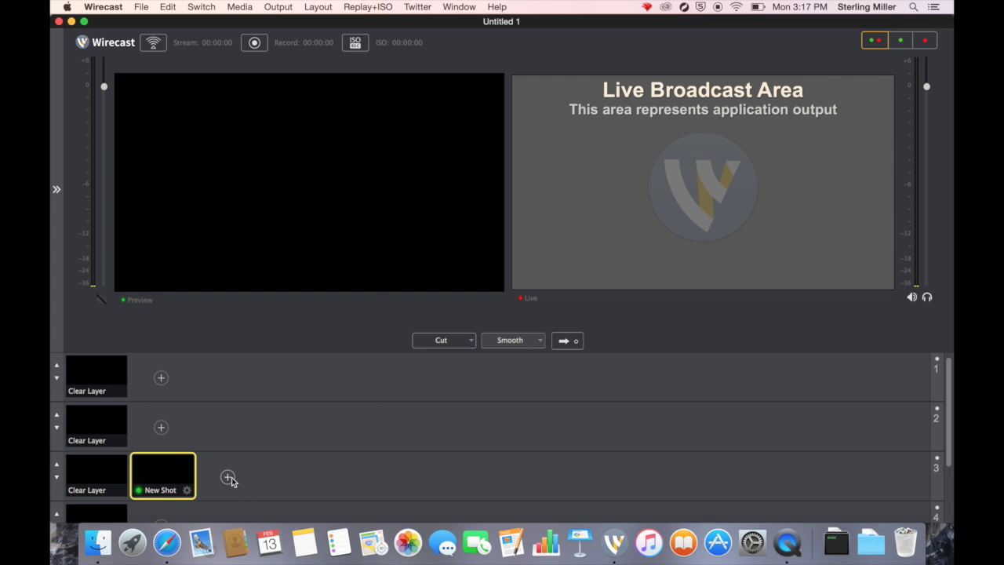
- Add Io4K - 0 - SDI In 2, SDI In 3 and SDI In 4 shots to layer 3
{"action": "left_click", "coordinate": [227, 478]}
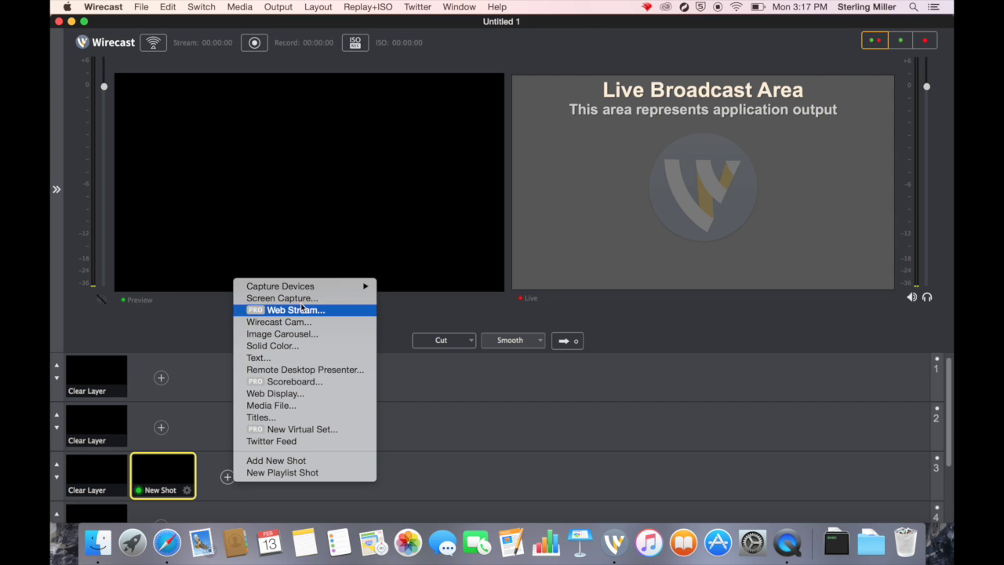
{"action": "mouse_move", "coordinate": [315, 286]}
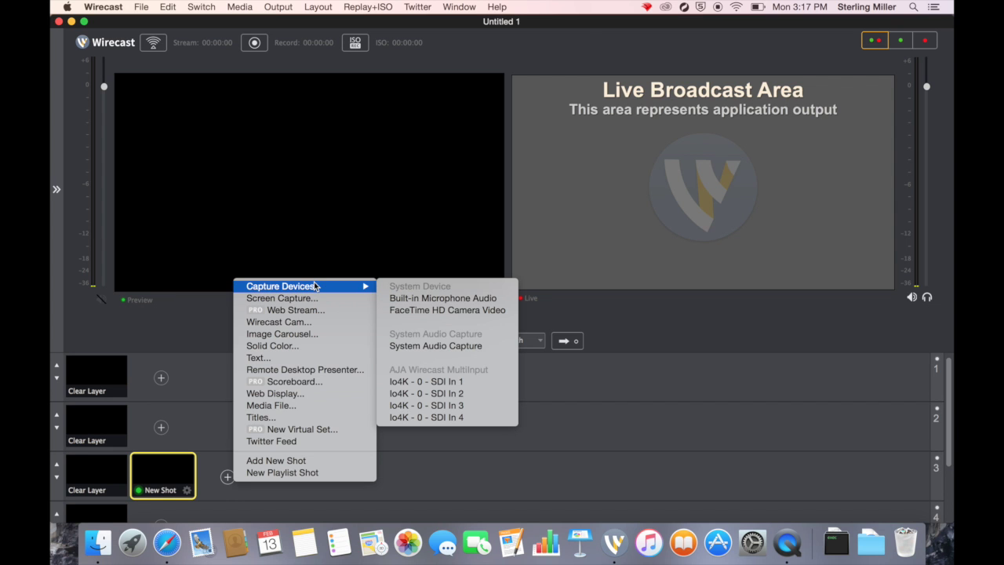
{"action": "left_click", "coordinate": [454, 394]}
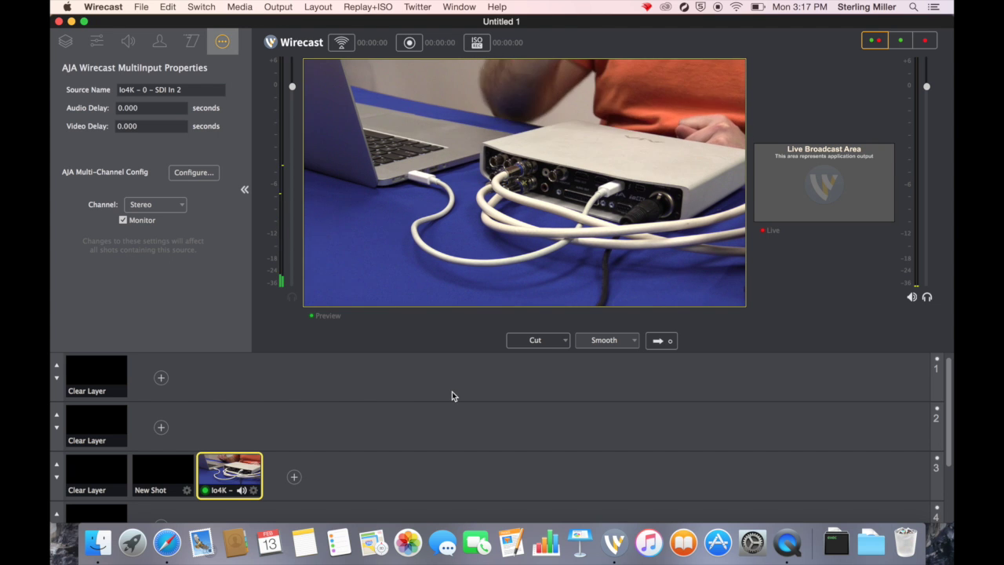
{"action": "left_click", "coordinate": [293, 477]}
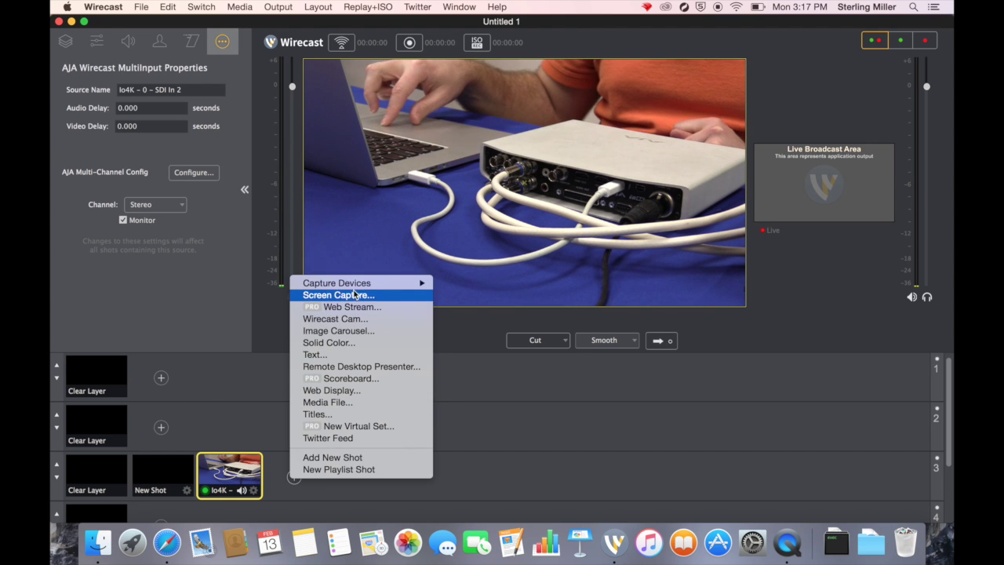
{"action": "mouse_move", "coordinate": [357, 284]}
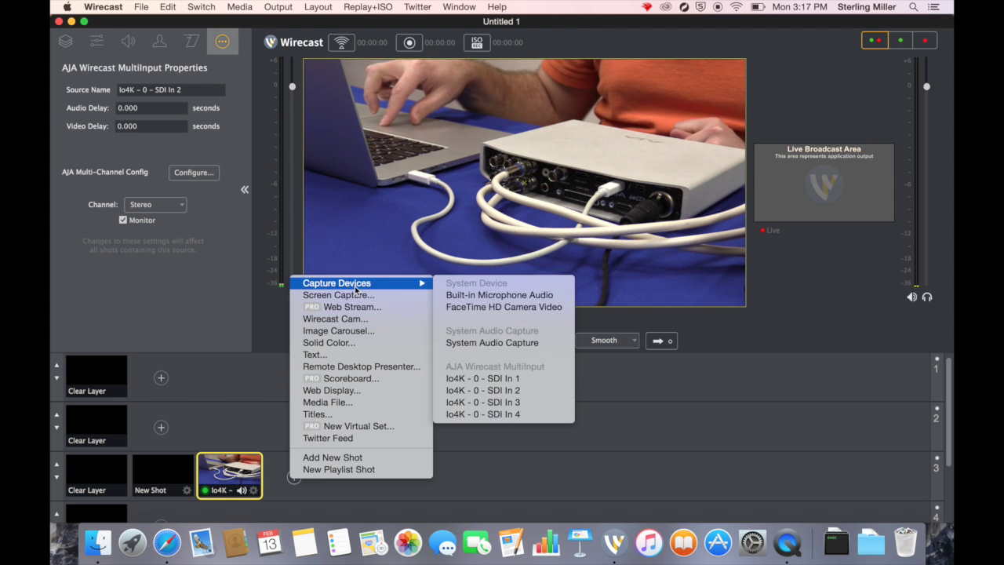
{"action": "left_click", "coordinate": [500, 407]}
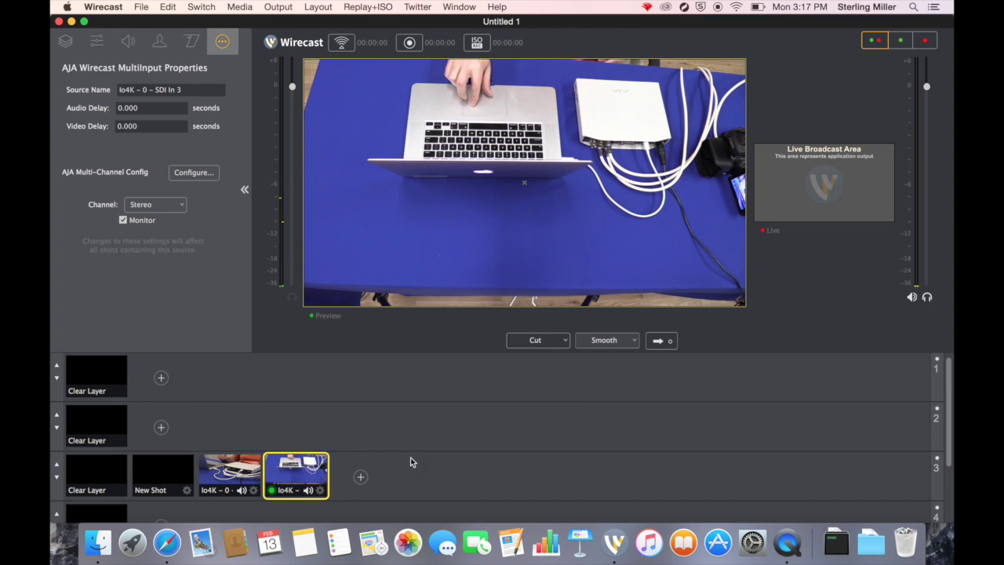
{"action": "left_click", "coordinate": [361, 477]}
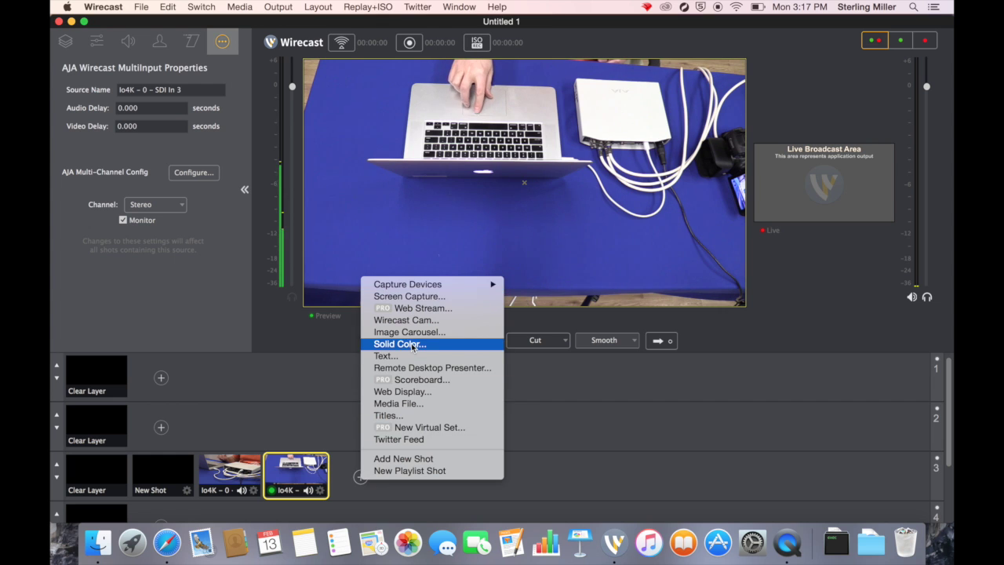
{"action": "mouse_move", "coordinate": [435, 286]}
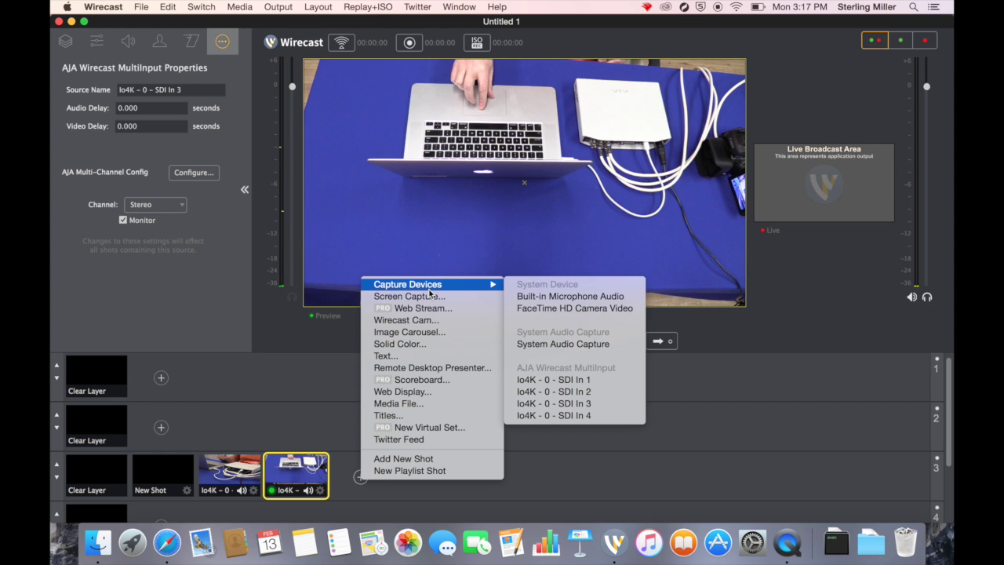
{"action": "left_click", "coordinate": [595, 415]}
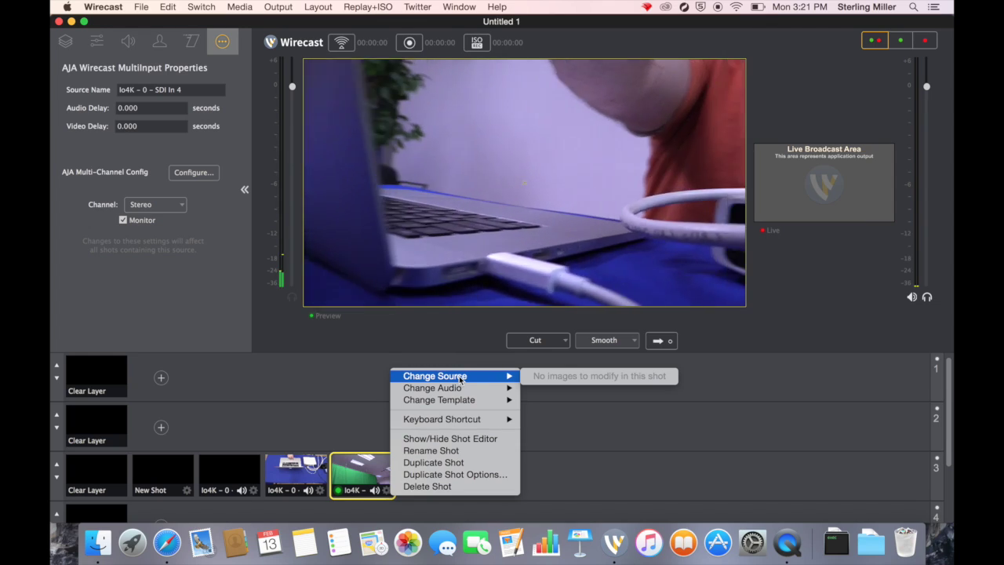
- Close the SDI In 4 shot's options without changing its source
{"action": "left_click", "coordinate": [364, 470]}
{"action": "left_click", "coordinate": [248, 473]}
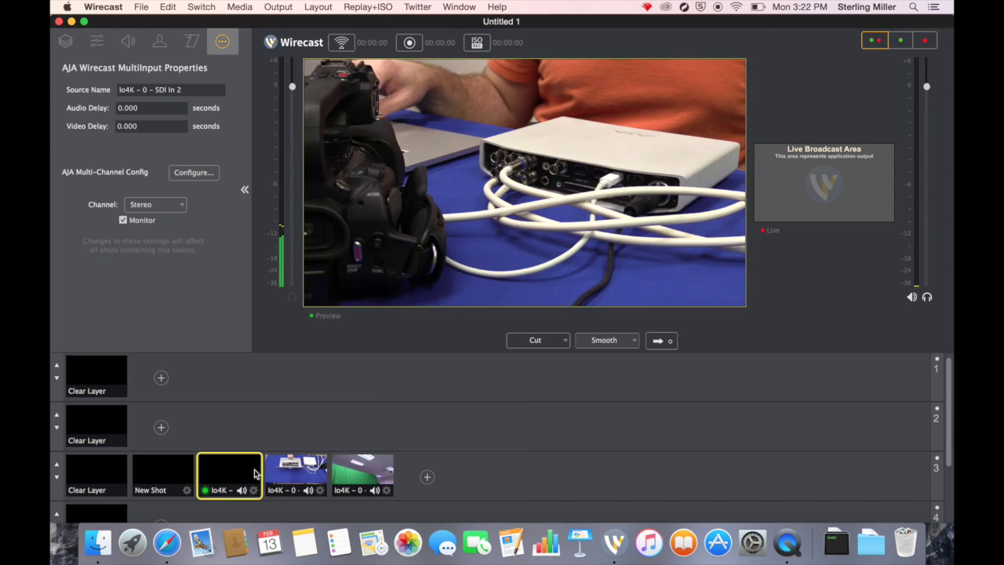
{"action": "left_click", "coordinate": [306, 470]}
{"action": "left_click", "coordinate": [365, 475]}
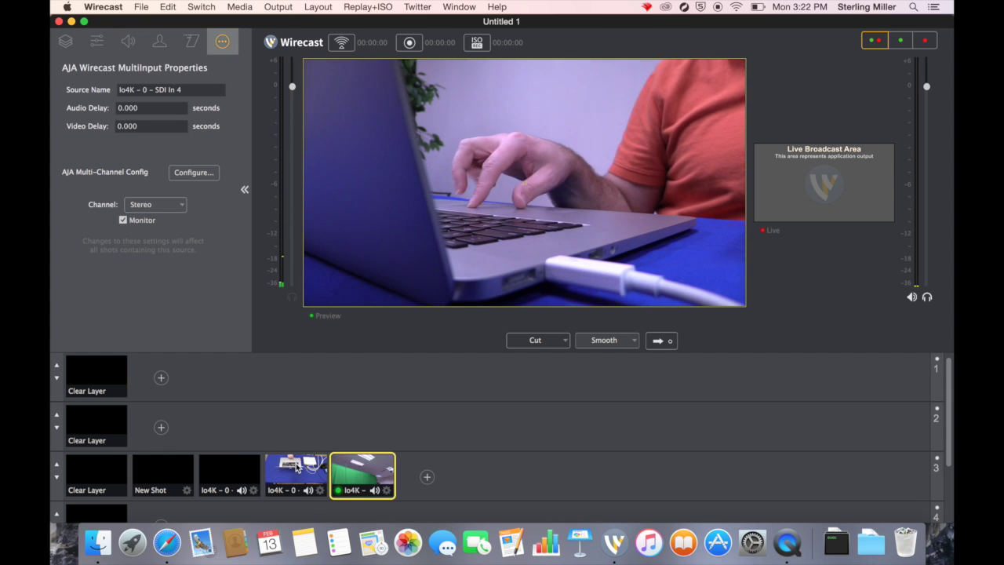
{"action": "left_click", "coordinate": [246, 470]}
{"action": "left_click", "coordinate": [298, 472]}
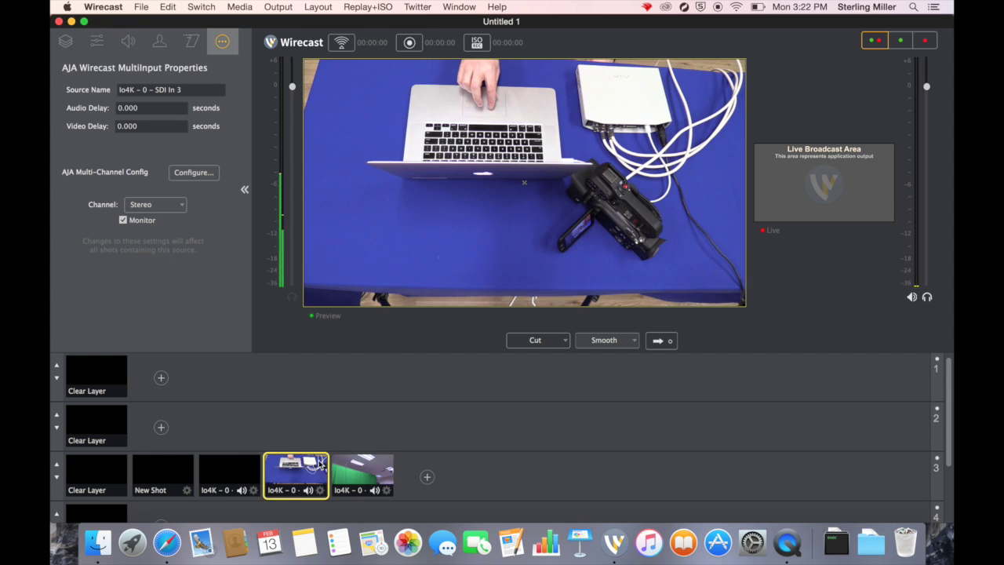
{"action": "left_click", "coordinate": [352, 472]}
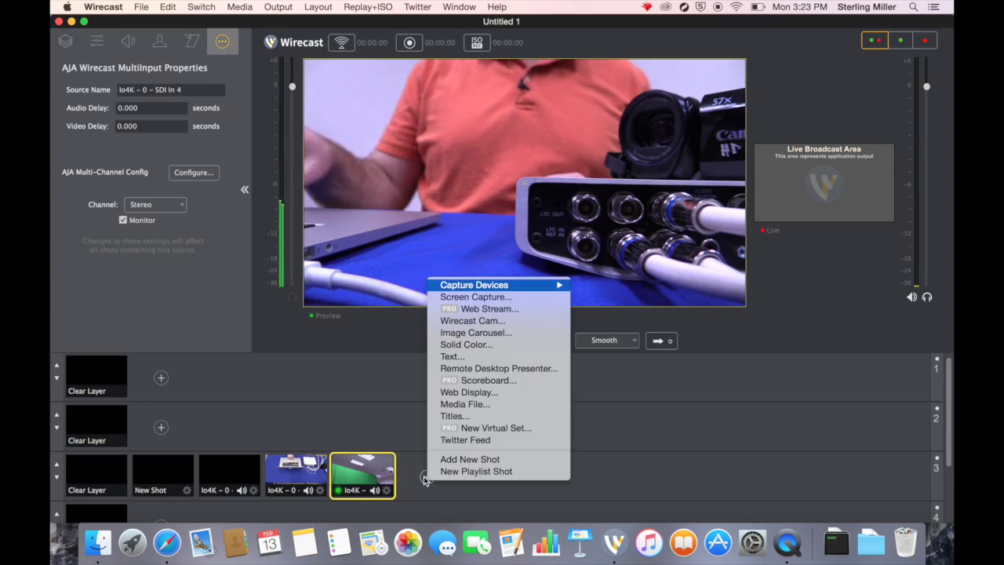
- Add an Io4K SDI In 1 shot to layer 3, then delete that colour-bars shot
{"action": "mouse_move", "coordinate": [490, 287]}
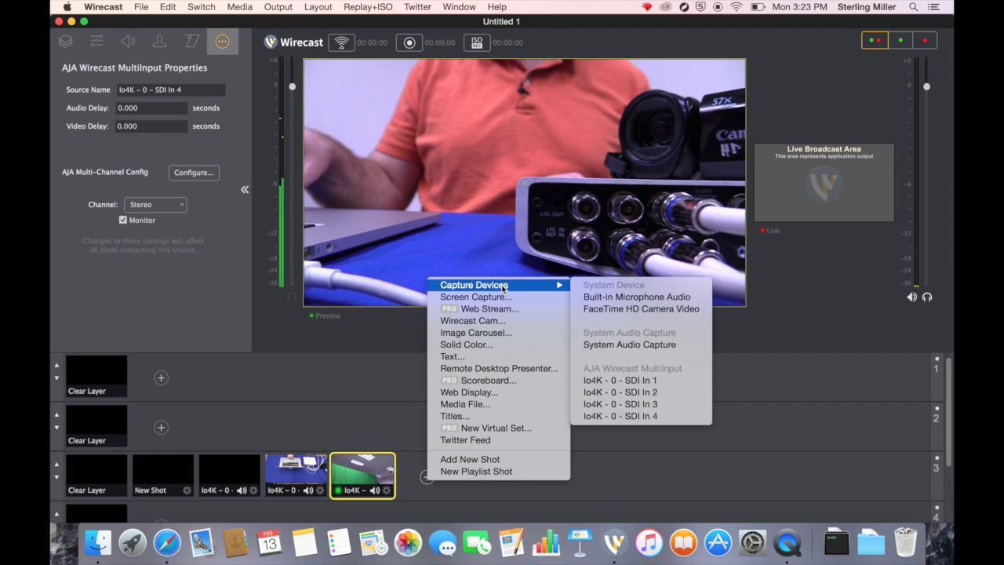
{"action": "left_click", "coordinate": [631, 382]}
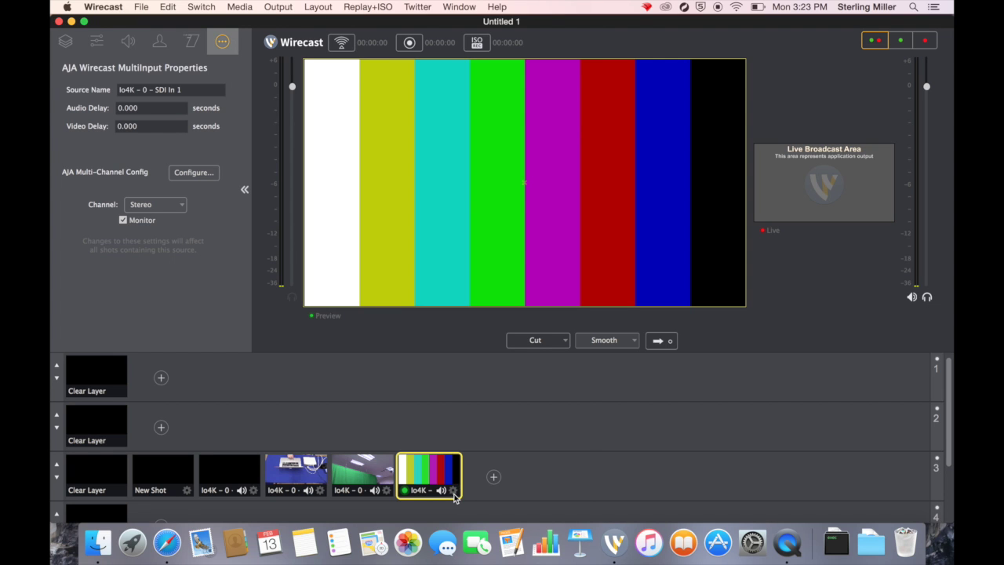
{"action": "left_click", "coordinate": [453, 493]}
{"action": "left_click", "coordinate": [474, 490]}
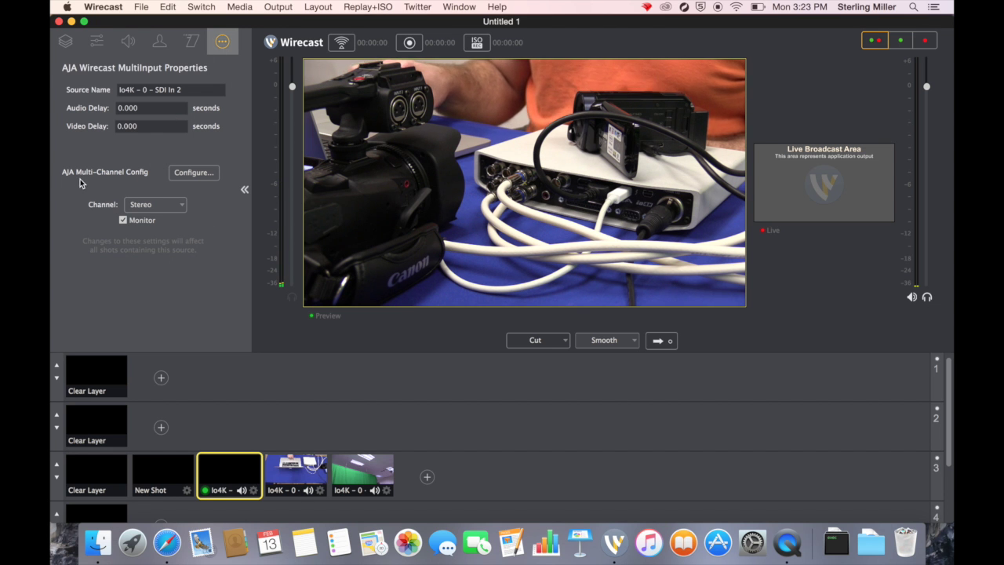
- Remap AJA Channel 1 from SDI In 1 to HDMI In 1 in Multi-Channel Config
{"action": "left_click", "coordinate": [193, 172]}
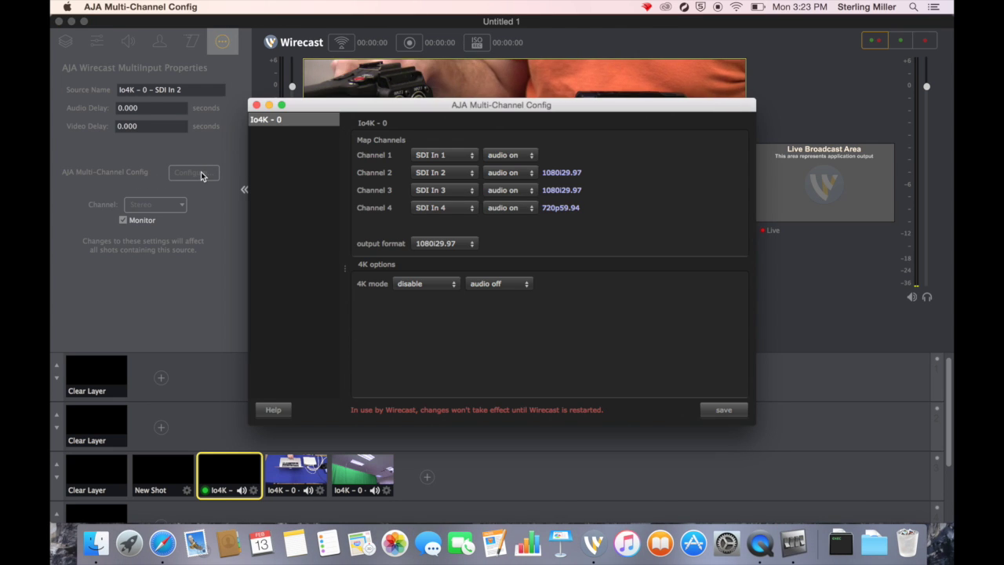
{"action": "left_click", "coordinate": [467, 156]}
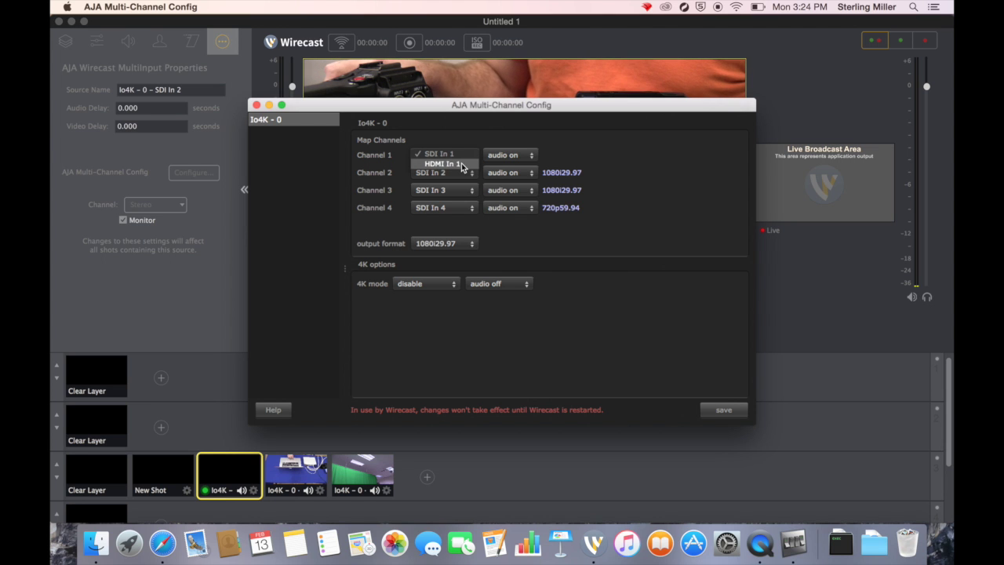
{"action": "left_click", "coordinate": [463, 164]}
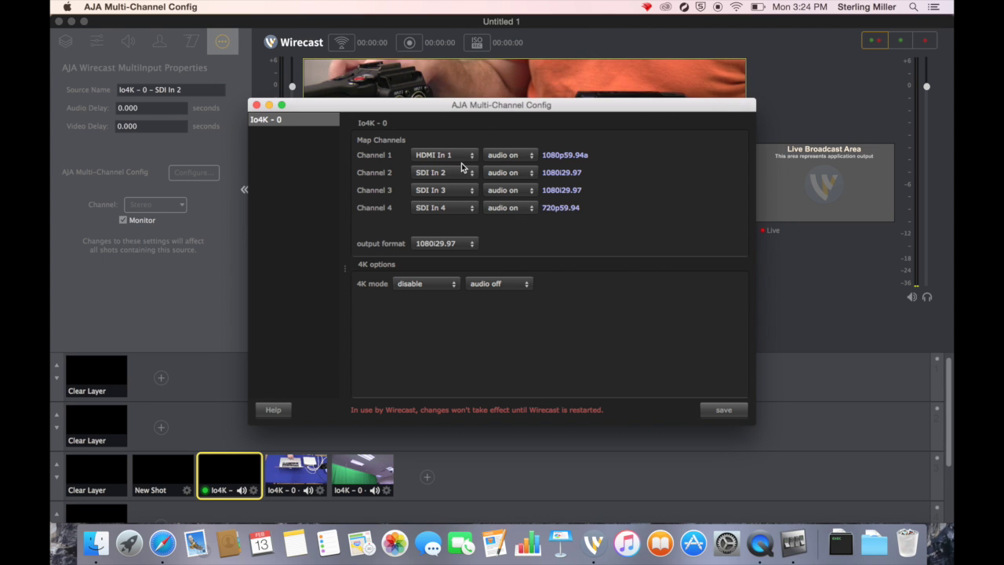
{"action": "left_click", "coordinate": [257, 105]}
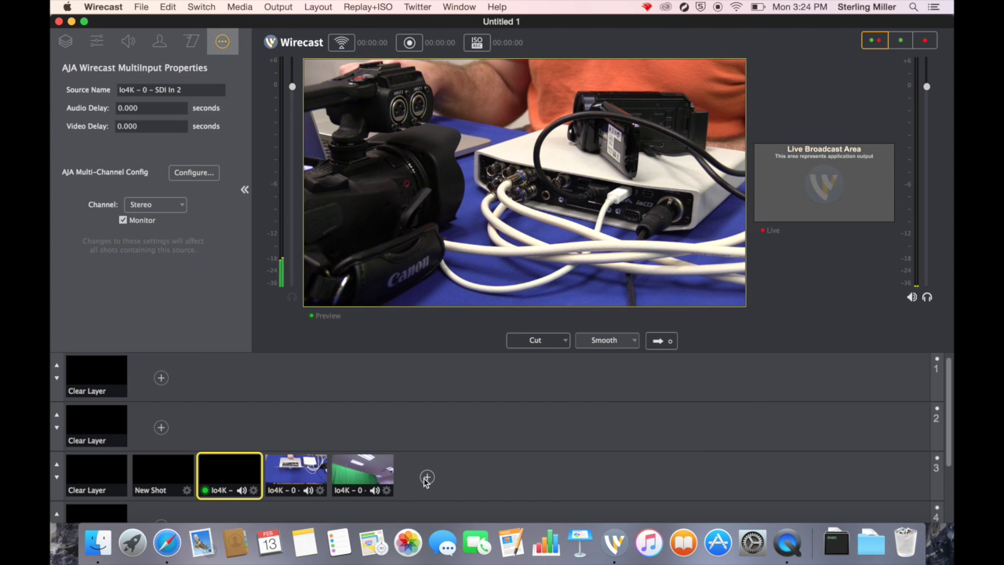
{"action": "left_click", "coordinate": [425, 479]}
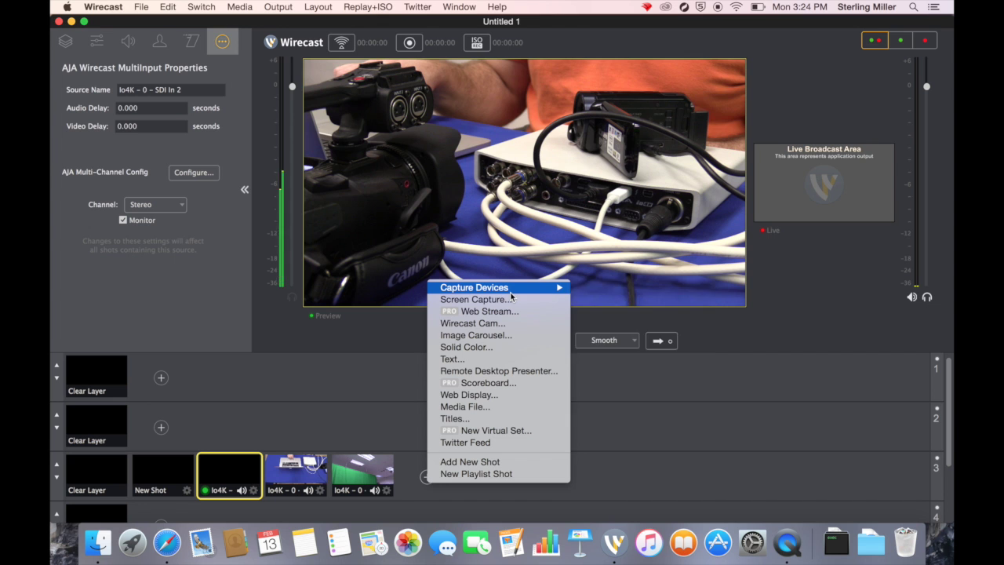
- Dismiss the add-shot choices and quit Wirecast without saving the document
{"action": "mouse_move", "coordinate": [511, 291]}
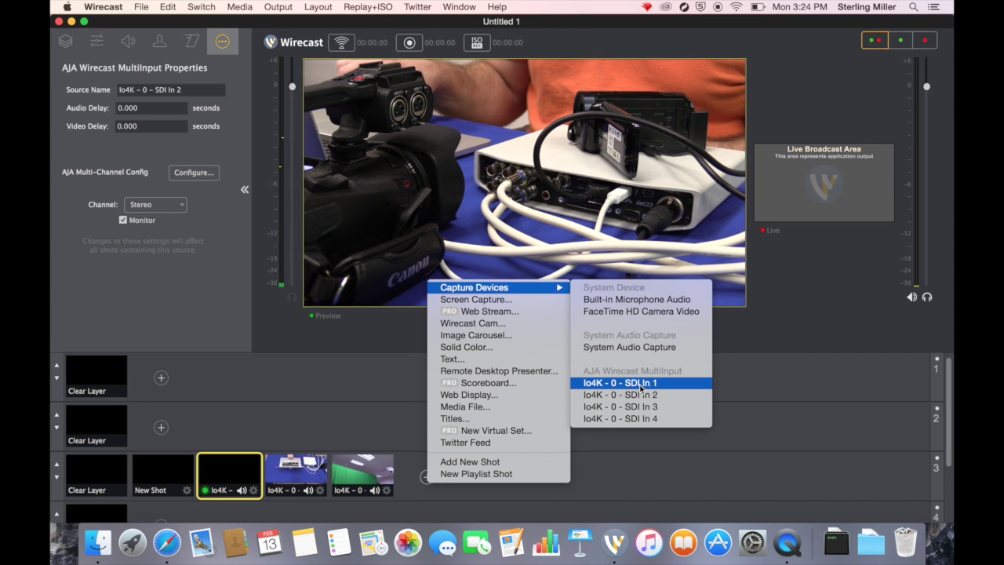
{"action": "left_click", "coordinate": [745, 406]}
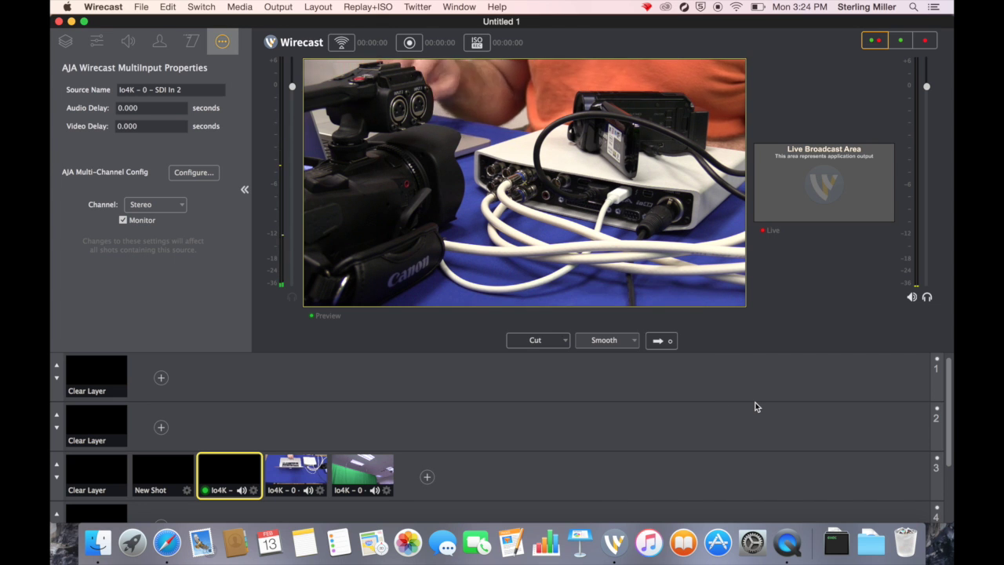
{"action": "key", "text": "super+q"}
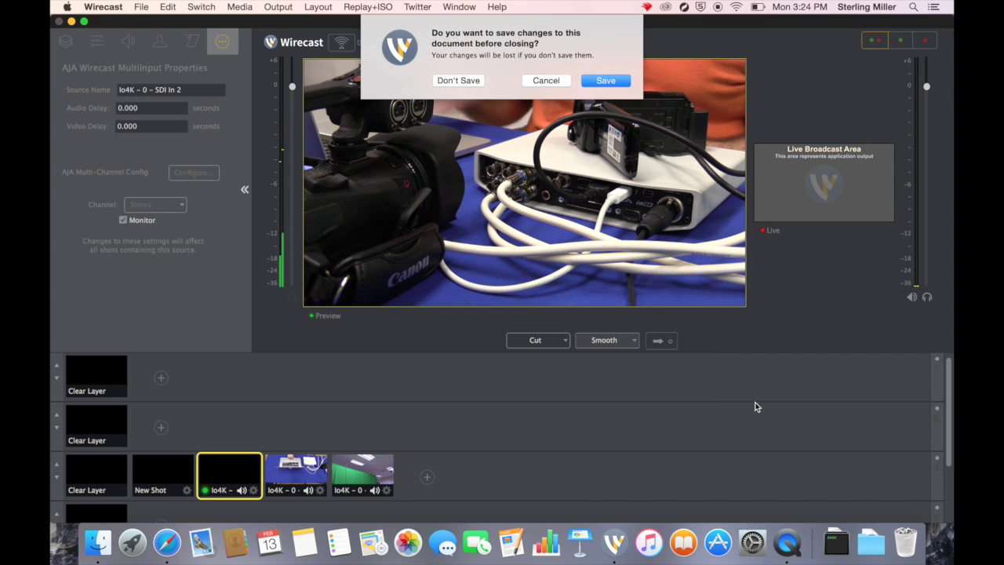
{"action": "left_click", "coordinate": [466, 82]}
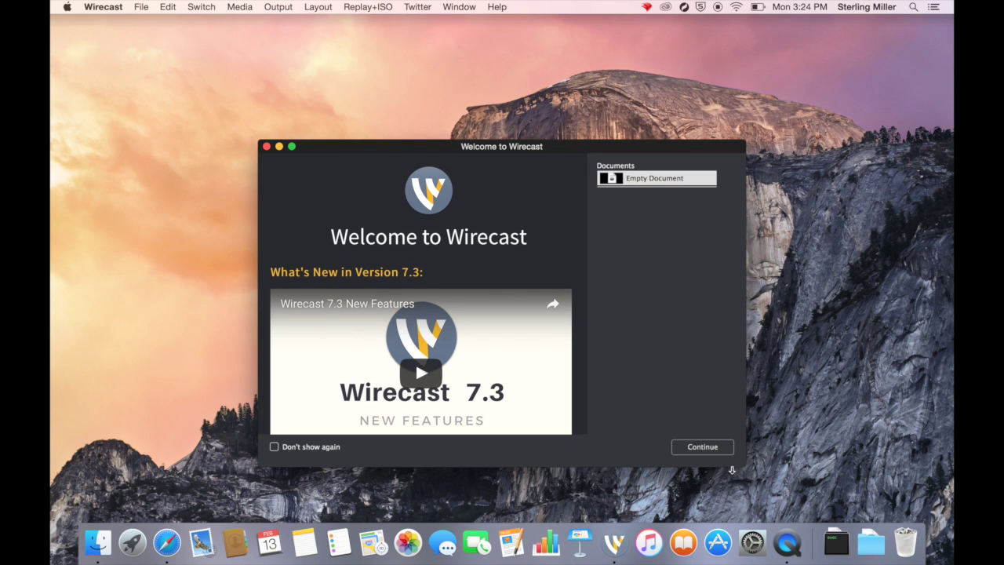
- Open a new document, maximize the window and collapse the side panel
{"action": "left_click", "coordinate": [702, 447]}
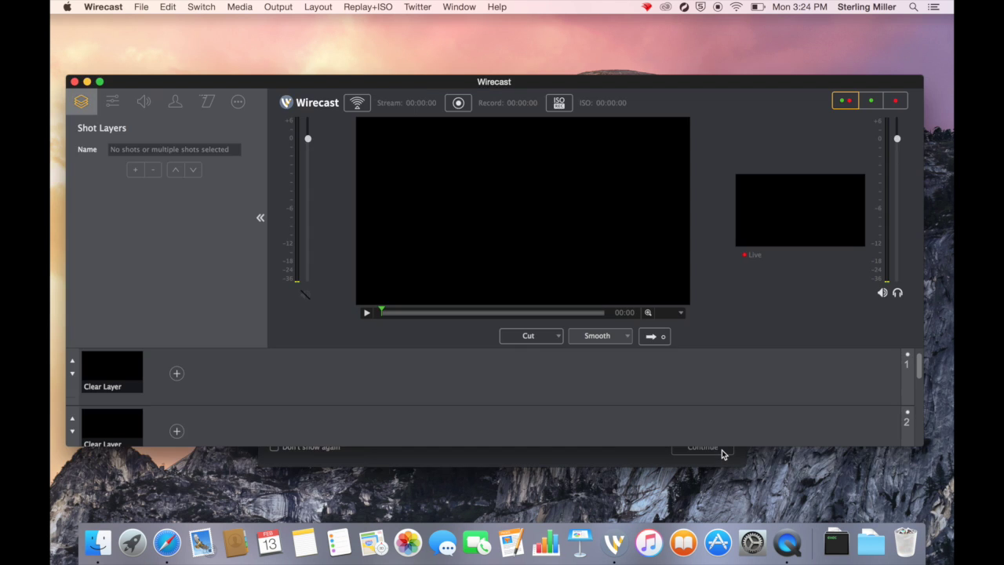
{"action": "left_click", "coordinate": [101, 82]}
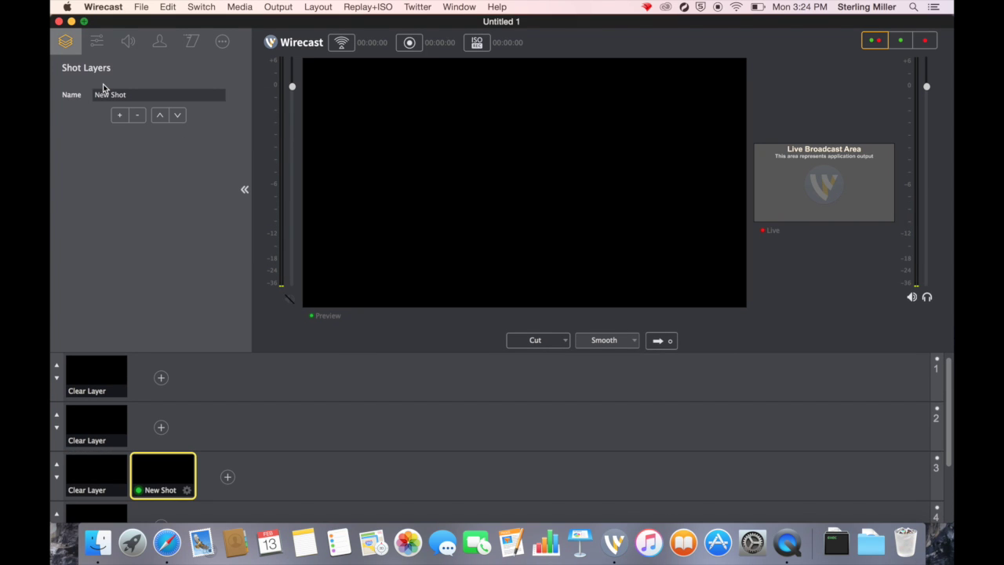
{"action": "left_click", "coordinate": [245, 191]}
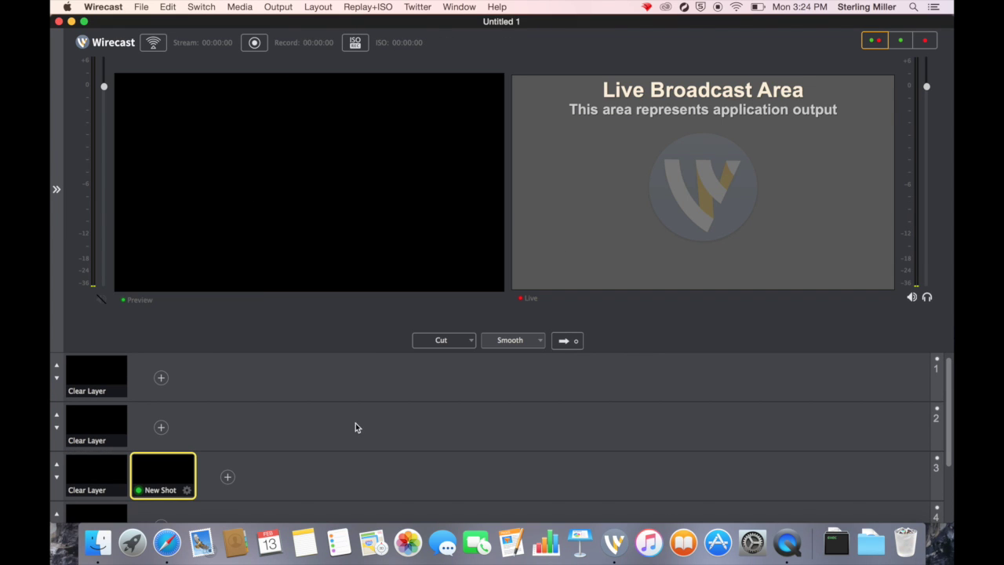
- Add an Io4K - 0 - HDMI In 1 shot to layer 3
{"action": "left_click", "coordinate": [93, 477]}
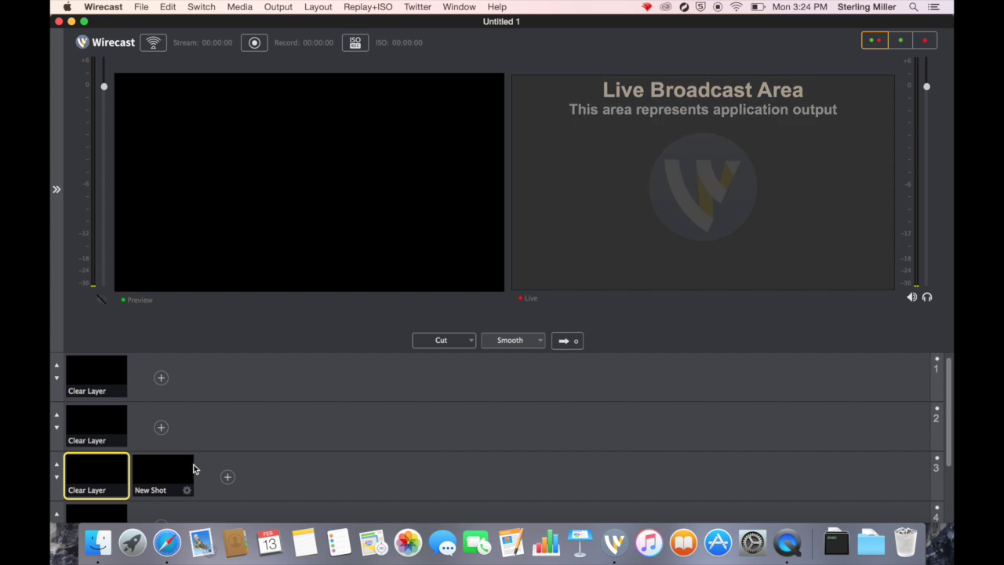
{"action": "left_click", "coordinate": [228, 478]}
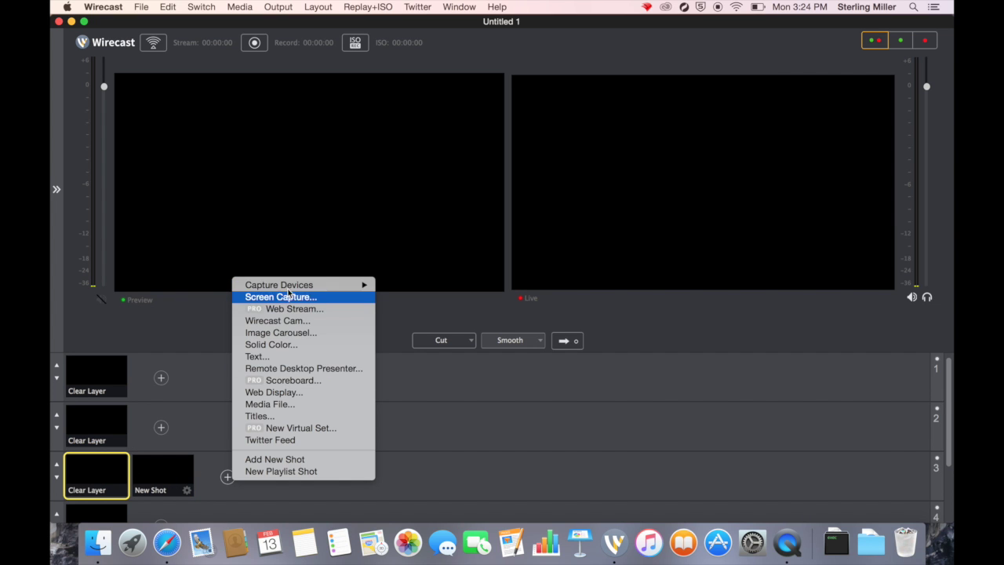
{"action": "mouse_move", "coordinate": [295, 287]}
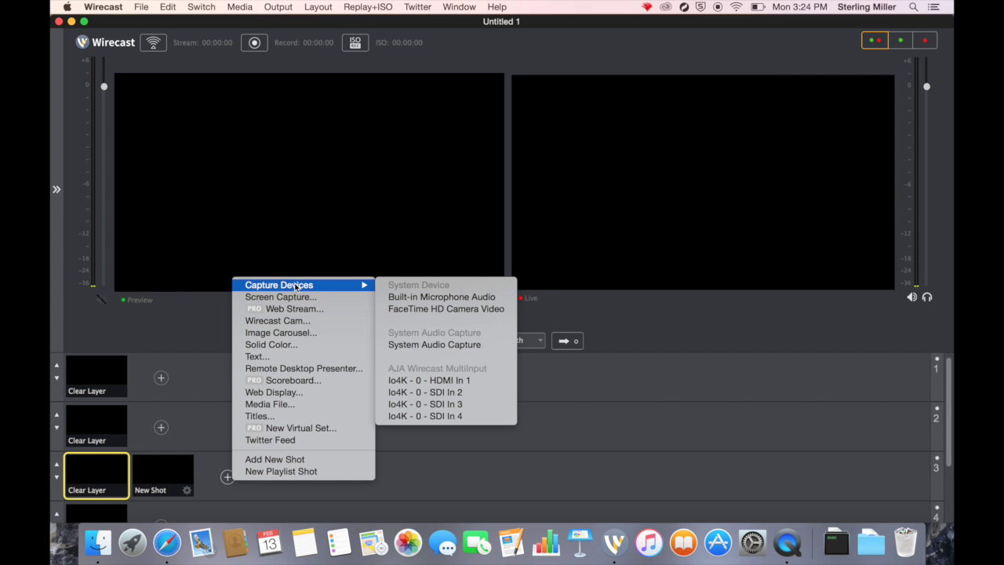
{"action": "left_click", "coordinate": [459, 384]}
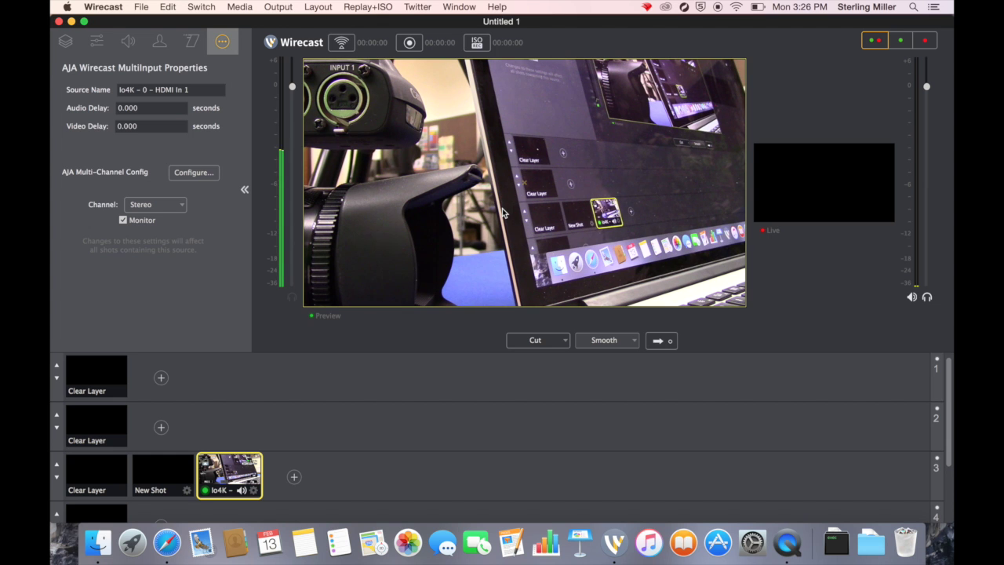
- Add Io4K SDI In 2, 3 and 4 shots to layer 3, then preview the HDMI In 1 shot
{"action": "left_click", "coordinate": [294, 478]}
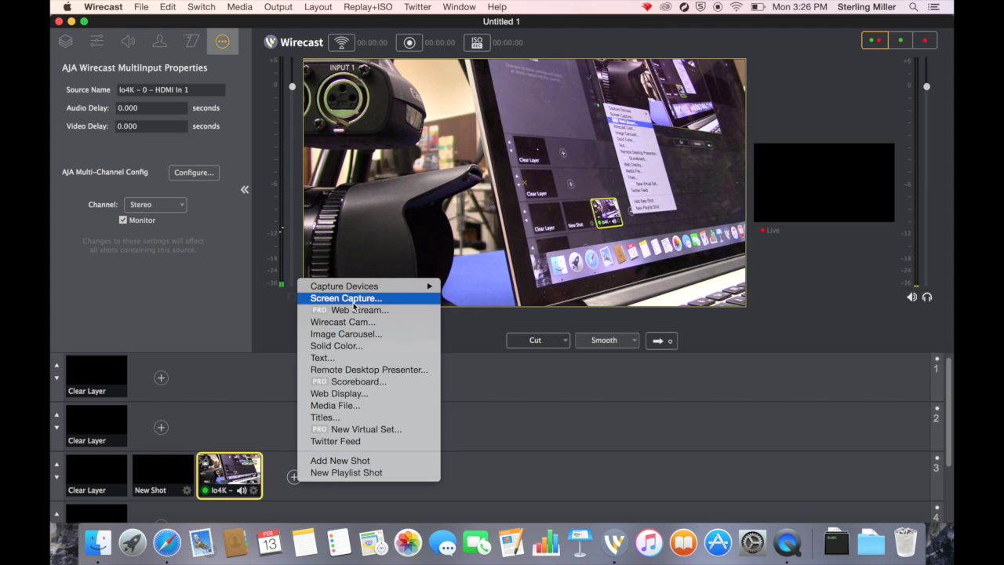
{"action": "mouse_move", "coordinate": [363, 293]}
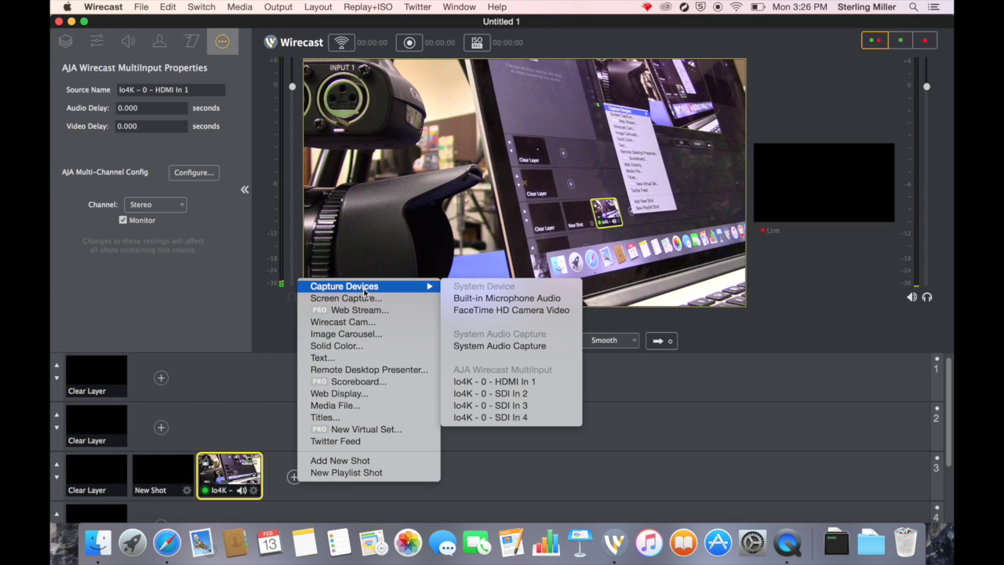
{"action": "left_click", "coordinate": [512, 395]}
{"action": "left_click", "coordinate": [360, 476]}
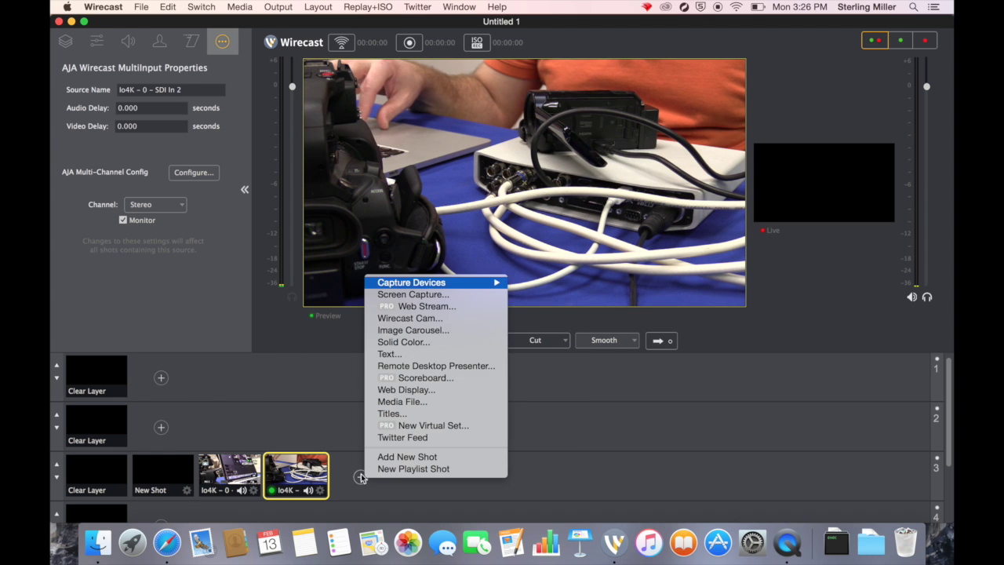
{"action": "mouse_move", "coordinate": [421, 286]}
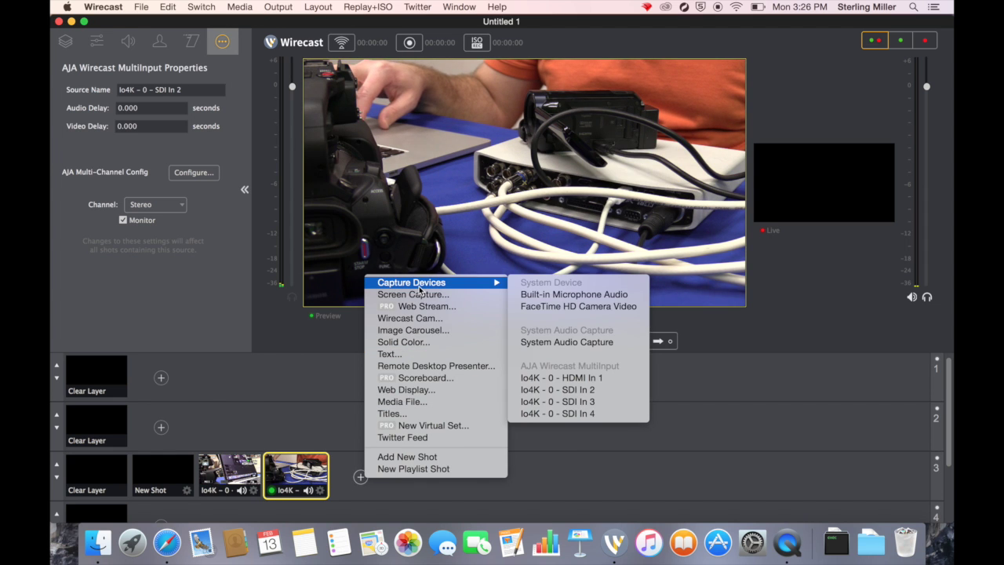
{"action": "left_click", "coordinate": [561, 401]}
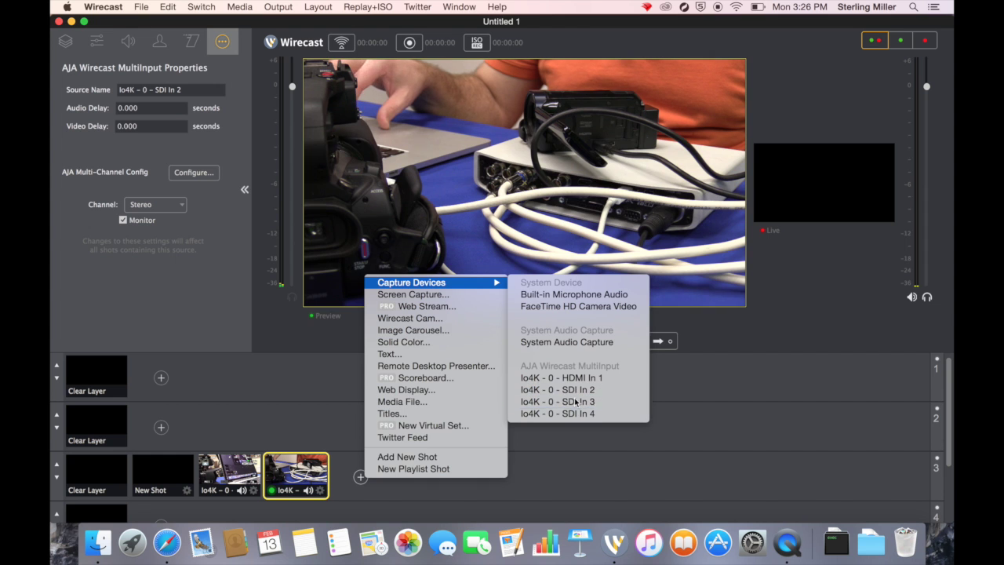
{"action": "left_click", "coordinate": [427, 476]}
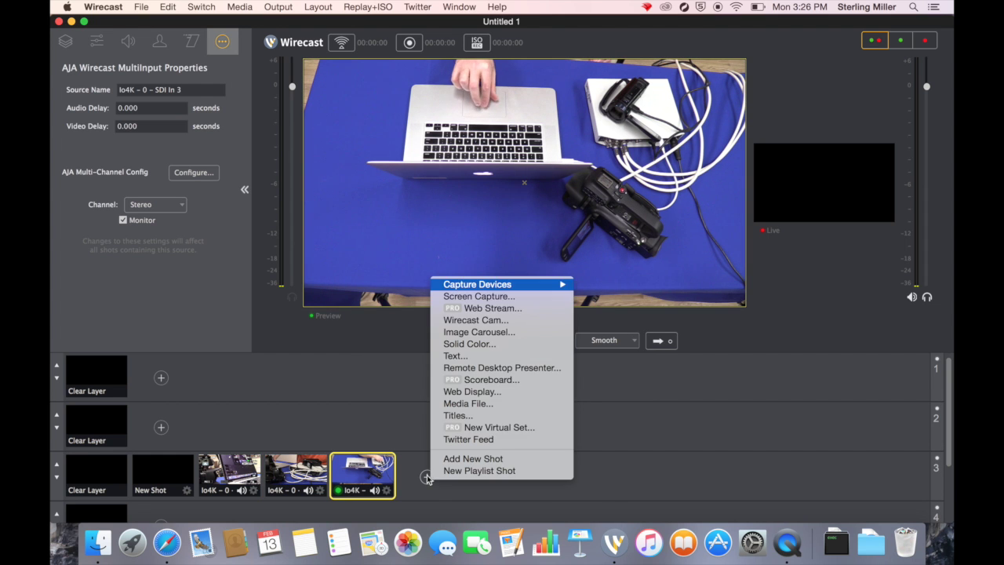
{"action": "mouse_move", "coordinate": [498, 286]}
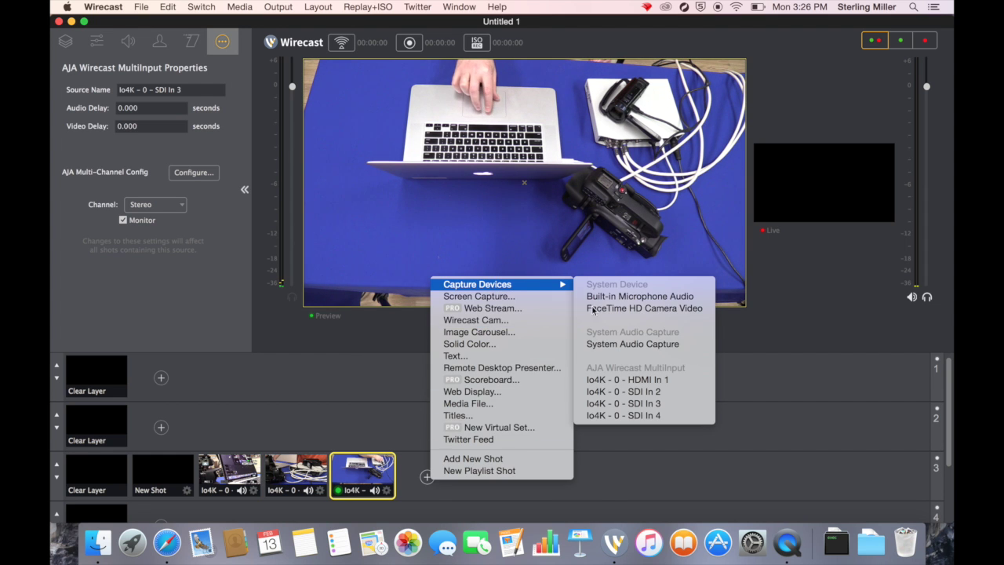
{"action": "left_click", "coordinate": [637, 415]}
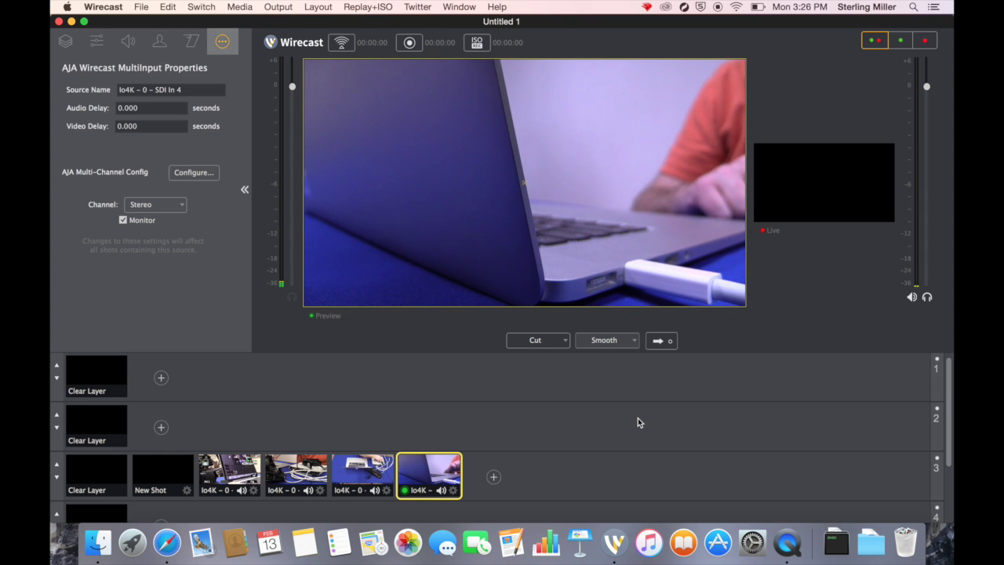
{"action": "left_click", "coordinate": [249, 475]}
{"action": "left_click", "coordinate": [320, 466]}
{"action": "left_click", "coordinate": [363, 468]}
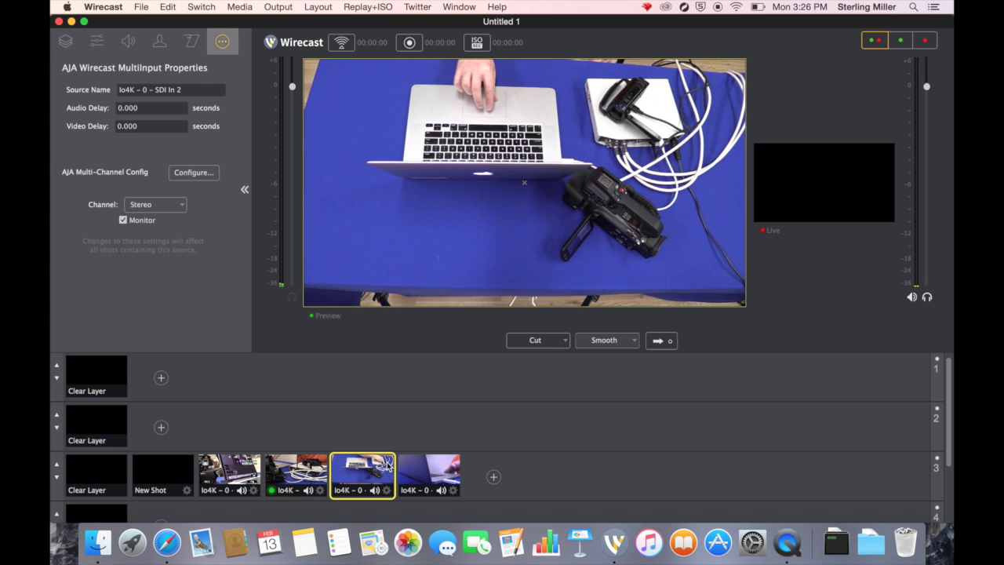
{"action": "left_click", "coordinate": [430, 469]}
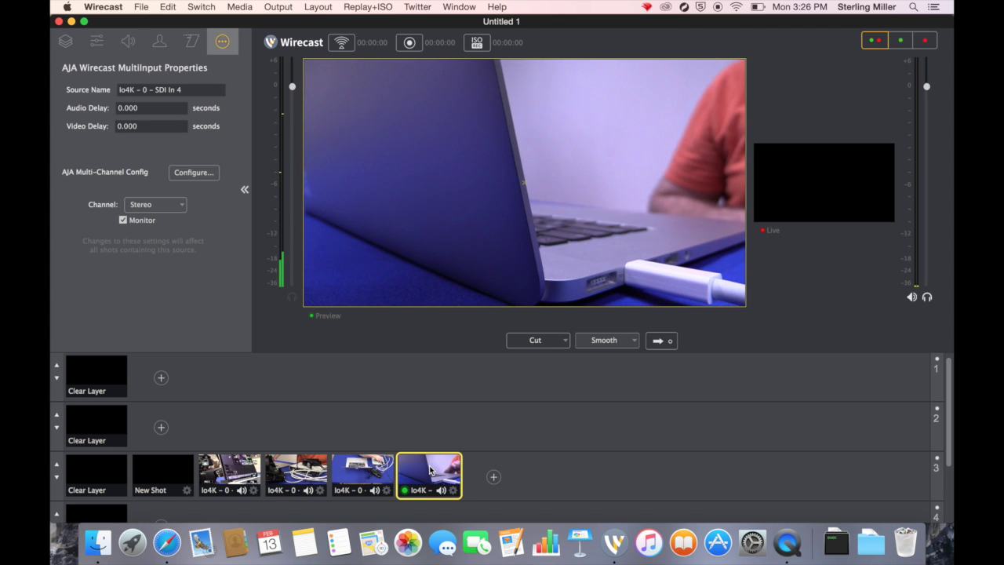